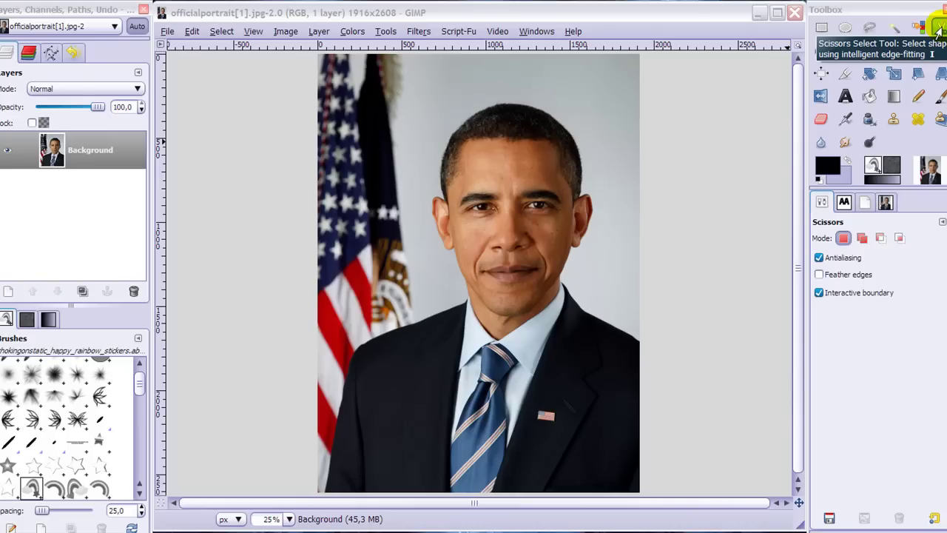
Activate the Scissors Select tool in the Toolbox
click(938, 29)
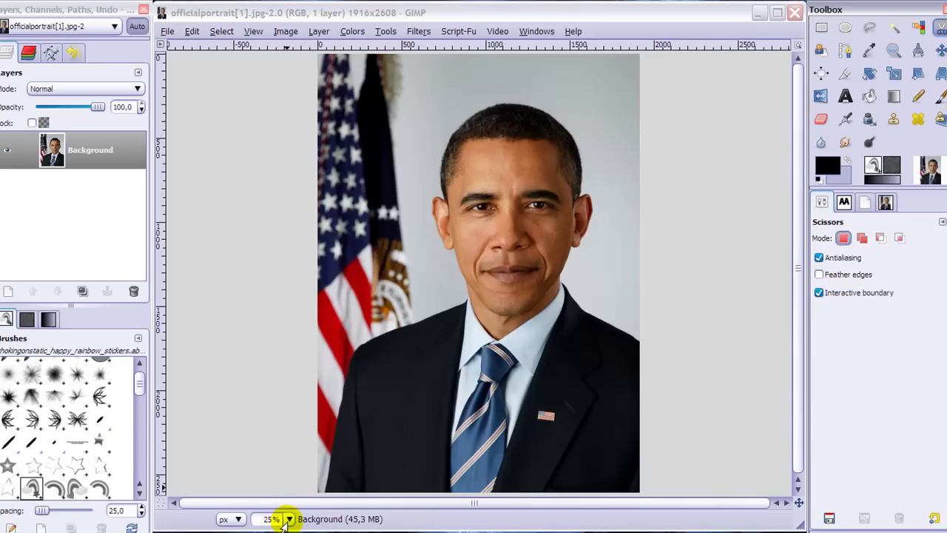
Set the zoom to 100% and bring the top of the hair into view
click(288, 519)
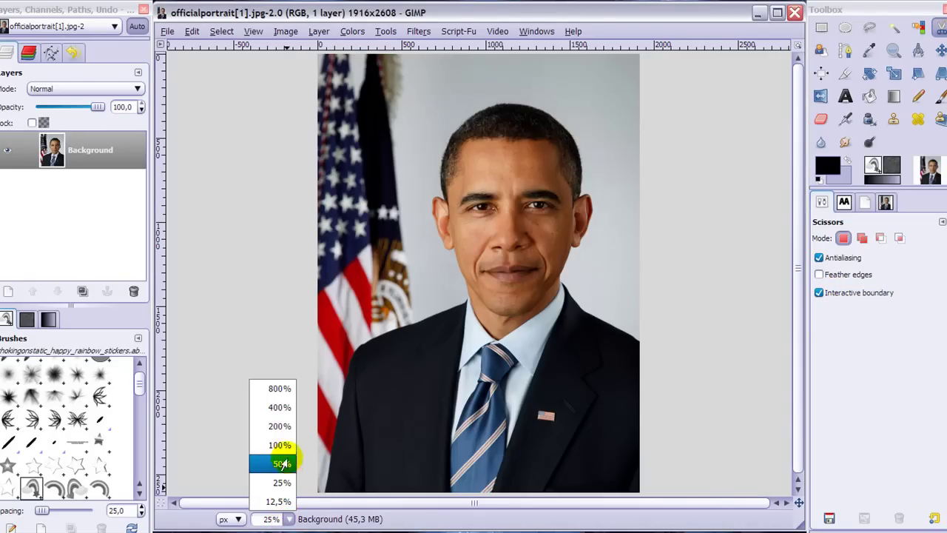
click(285, 446)
scroll(387, 308, up, 5)
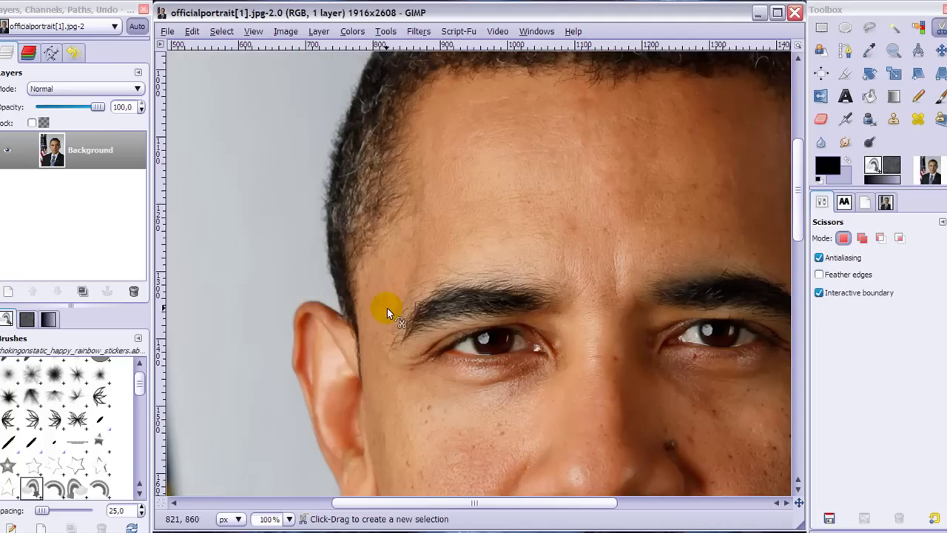
scroll(386, 307, up, 5)
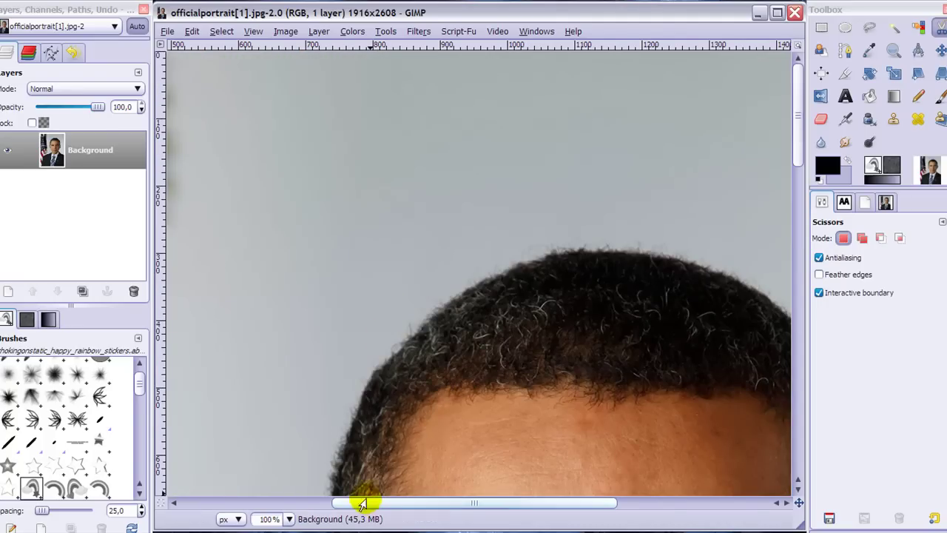
drag(364, 503, 451, 503)
scroll(443, 463, down, 3)
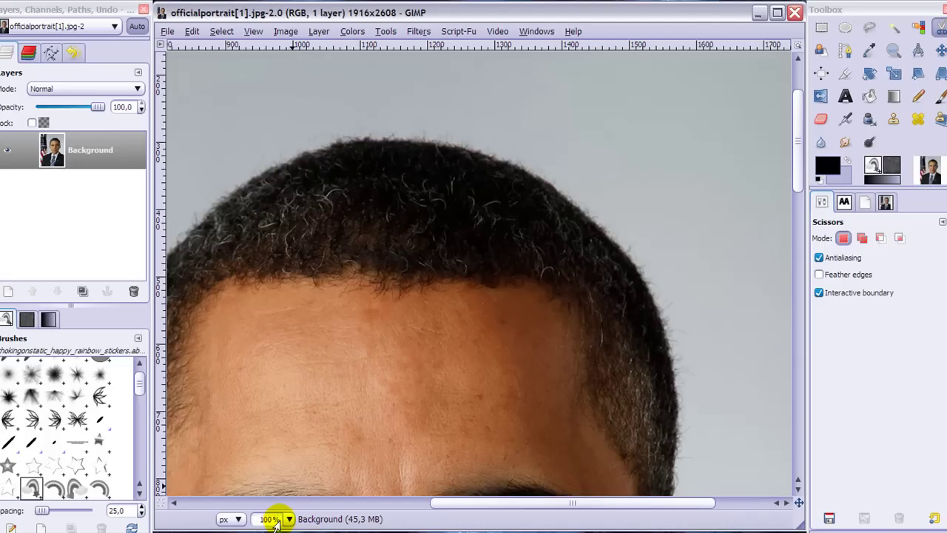
Place scissors anchor points across the top of the head and onto the right hair edge
click(327, 145)
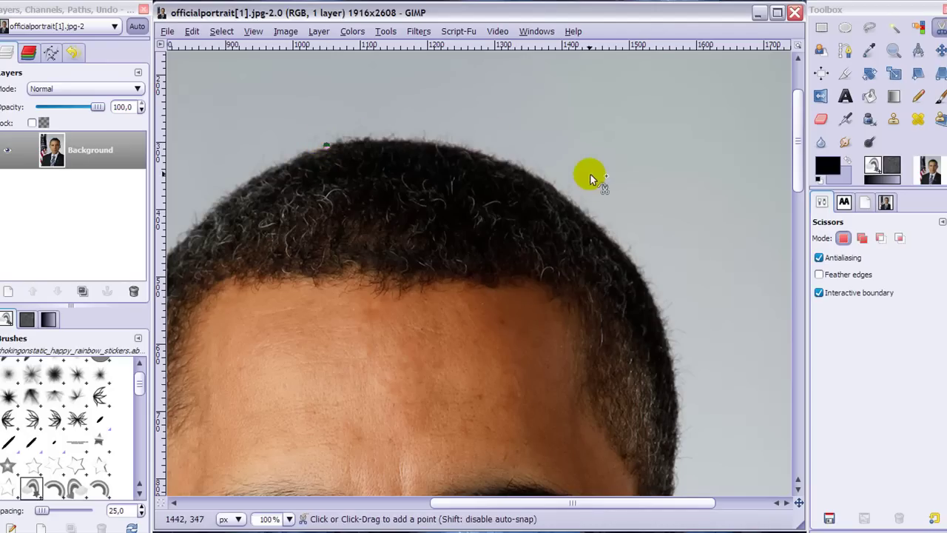
click(579, 210)
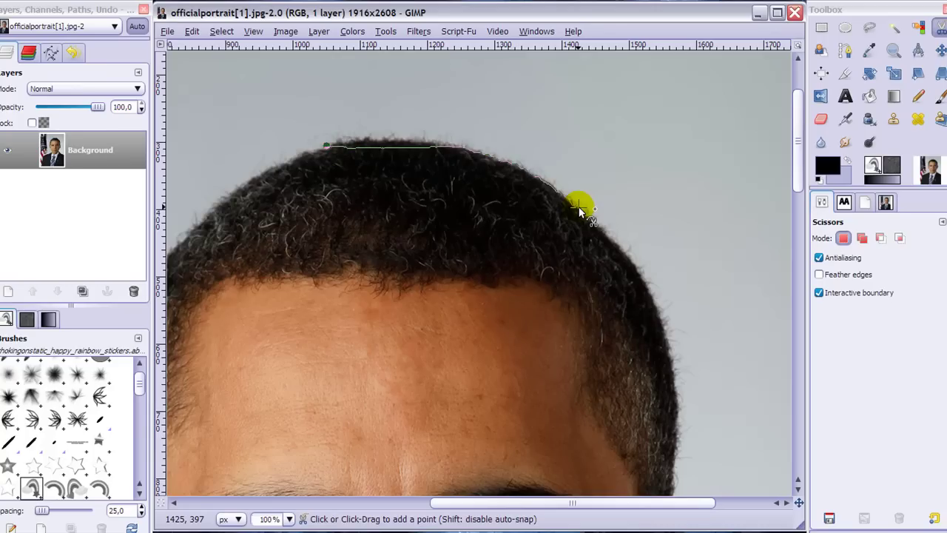
drag(579, 211, 441, 147)
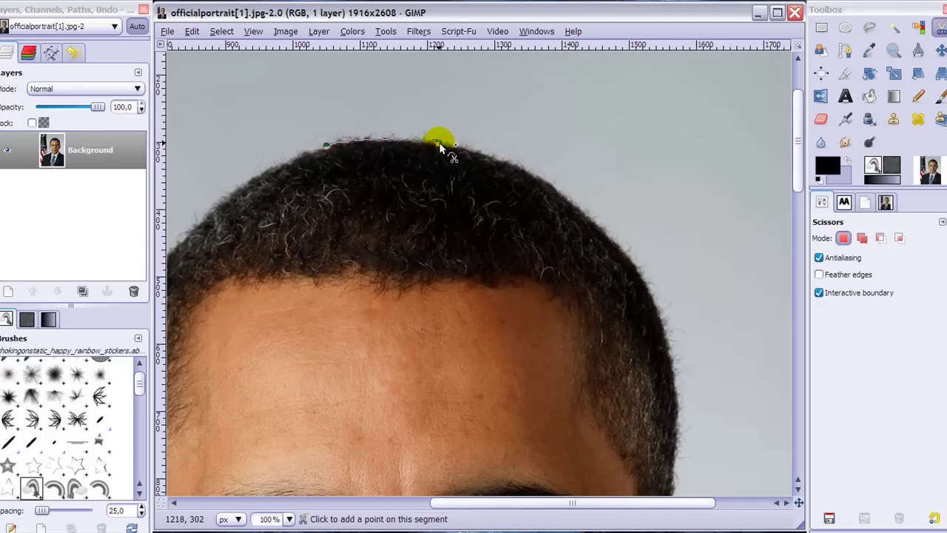
drag(595, 216, 596, 225)
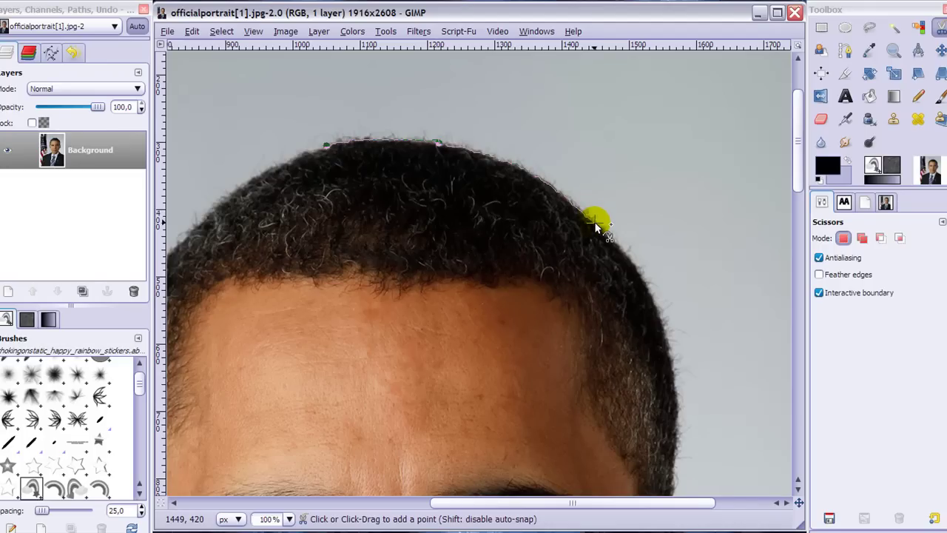
drag(597, 226, 595, 223)
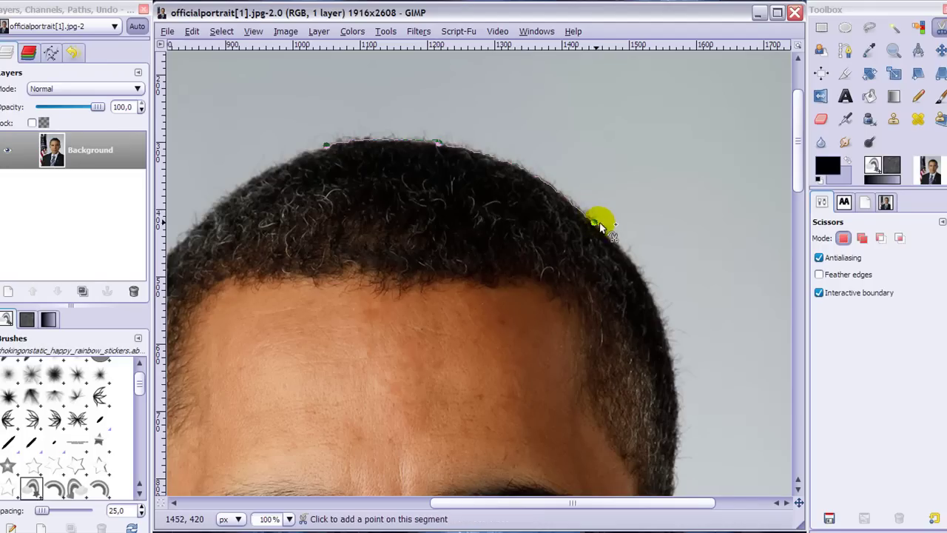
Continue anchors down the right hair edge to where the hair meets the ear, refining points
click(680, 449)
scroll(696, 250, down, 3)
scroll(695, 245, down, 3)
drag(676, 272, 660, 289)
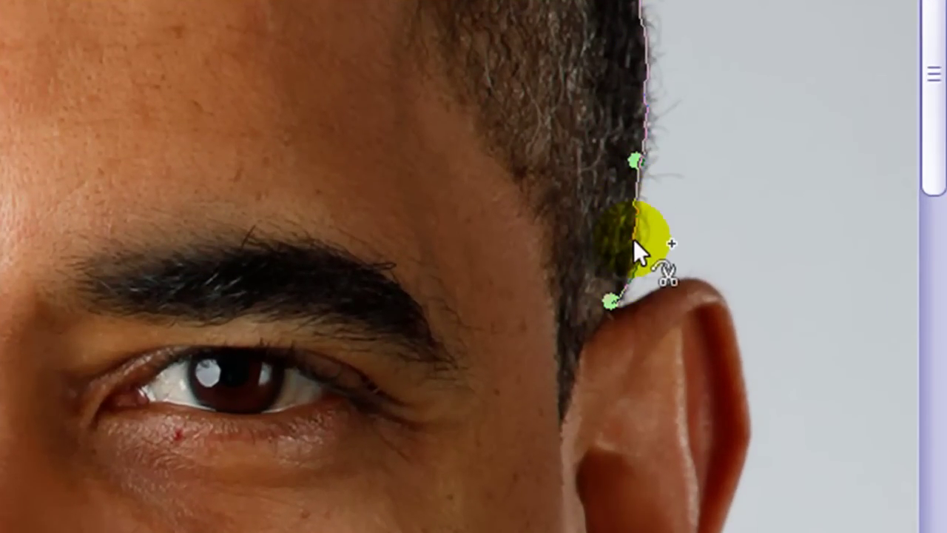
click(604, 283)
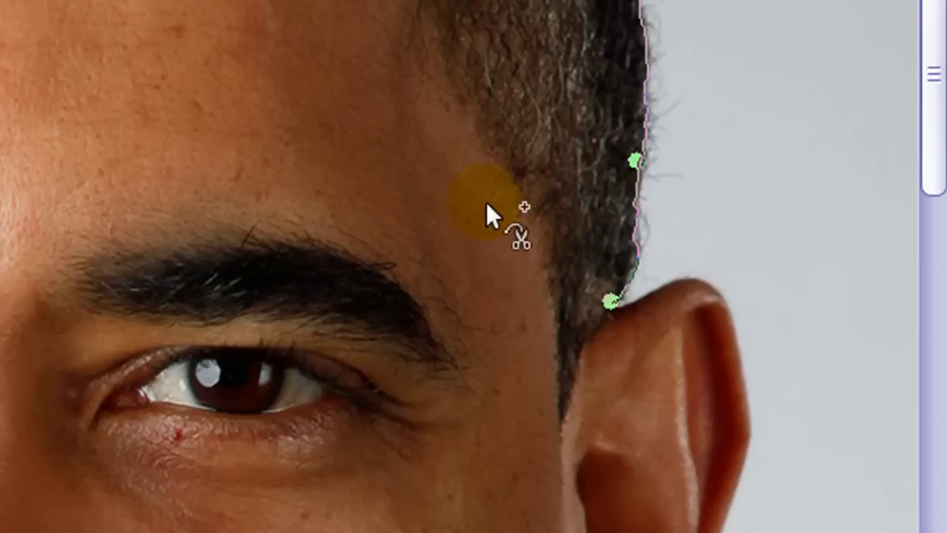
mouse_move(628, 226)
mouse_down()
mouse_move(676, 235)
mouse_move(600, 221)
mouse_move(639, 224)
mouse_up()
drag(605, 309, 609, 299)
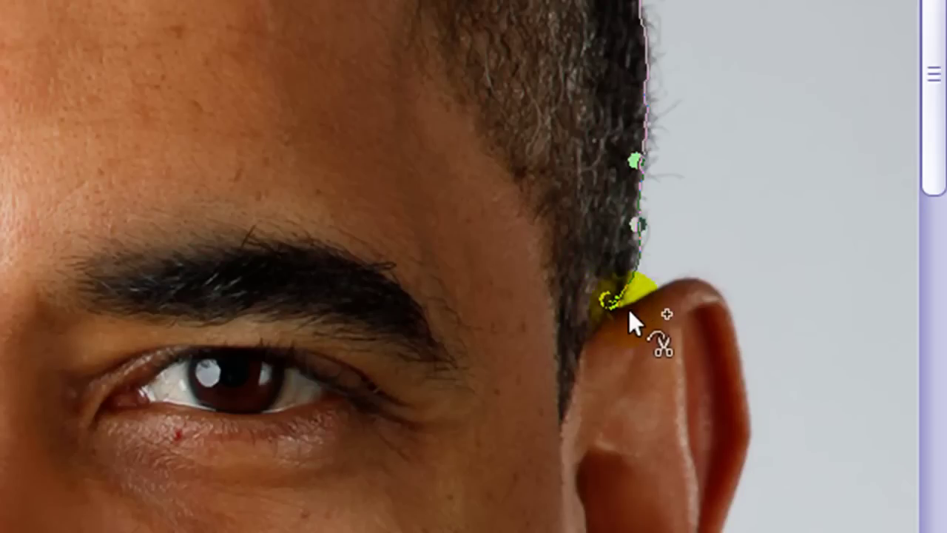
Add anchors at the ear's top, along its outer edge, and at the earlobe's bottom
click(691, 276)
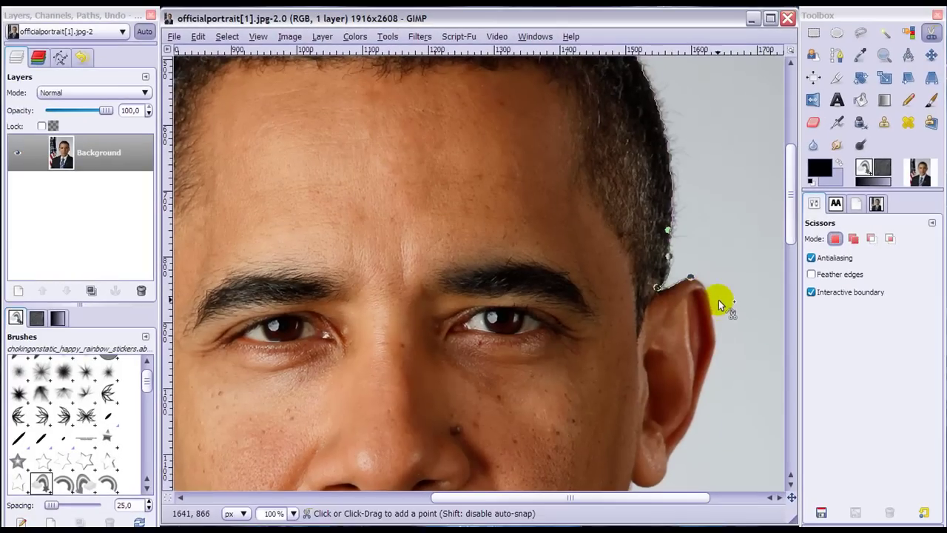
click(716, 327)
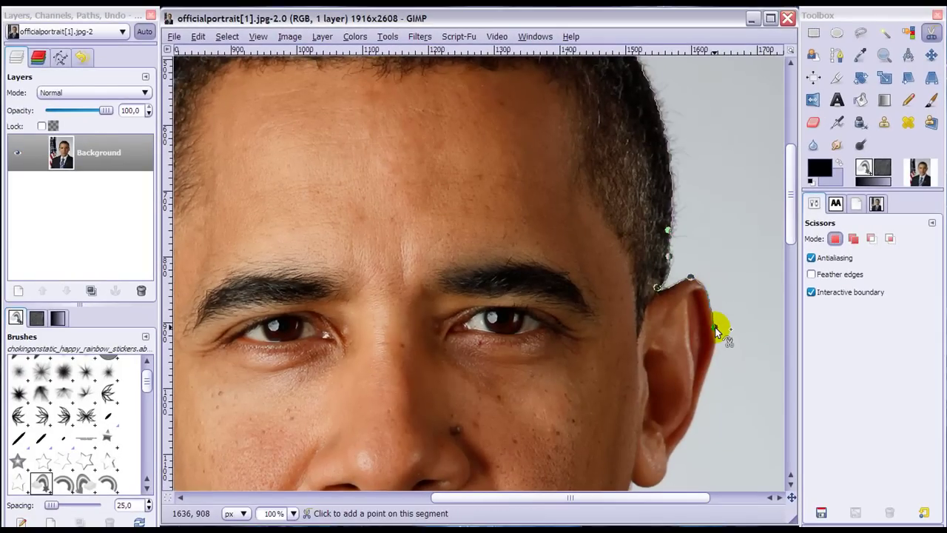
click(694, 423)
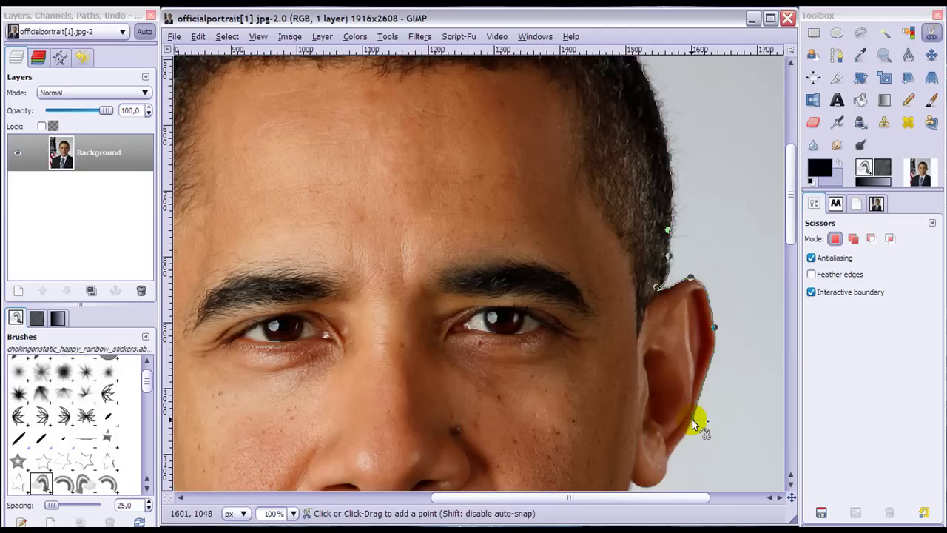
click(664, 475)
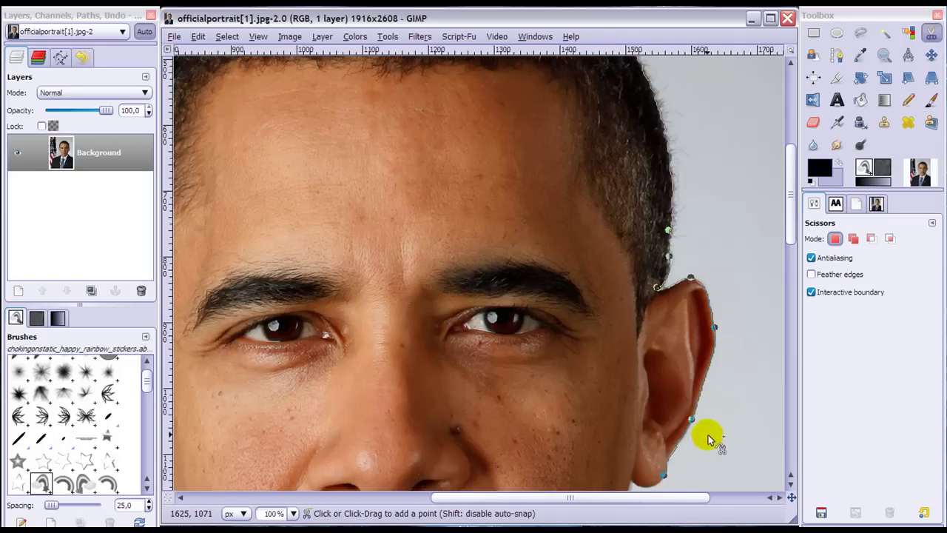
scroll(706, 434, down, 3)
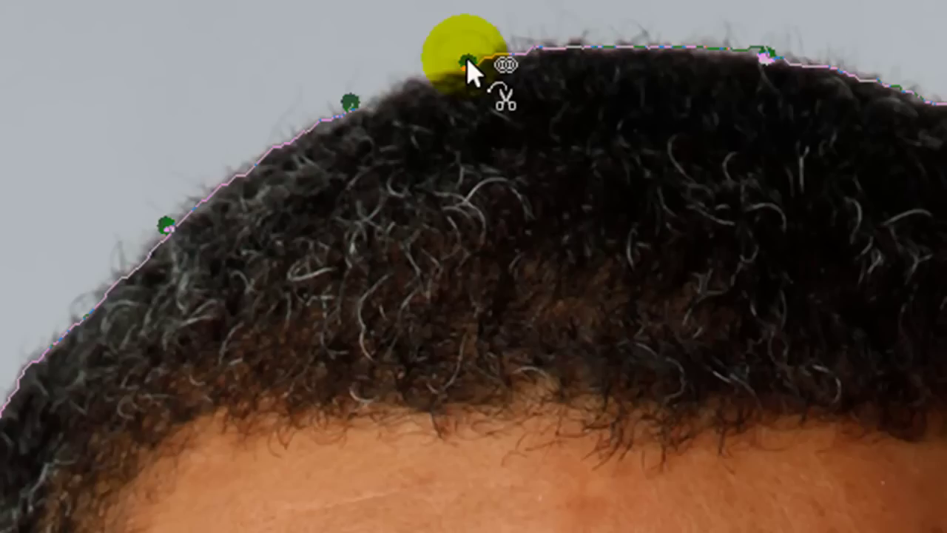
Connect the scissors path back along the top of the hair to close the outline
click(467, 61)
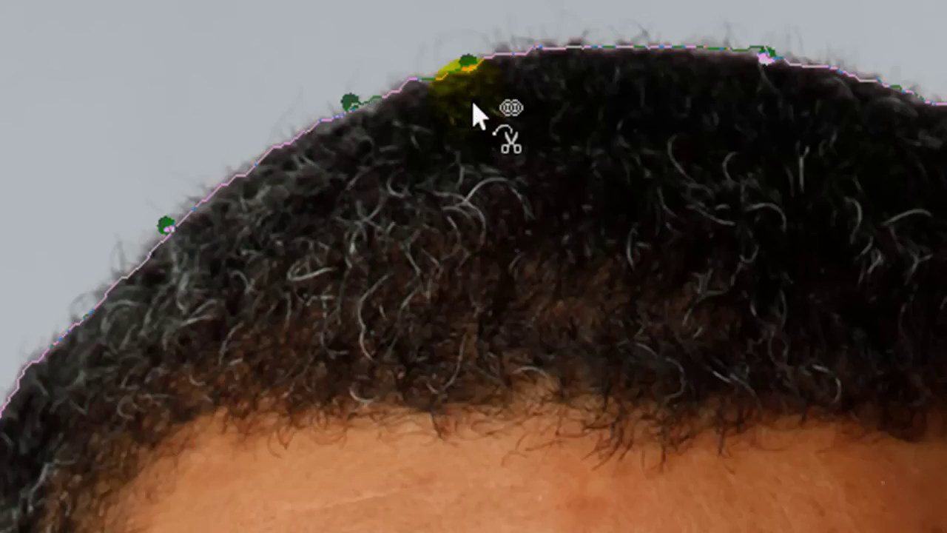
click(494, 196)
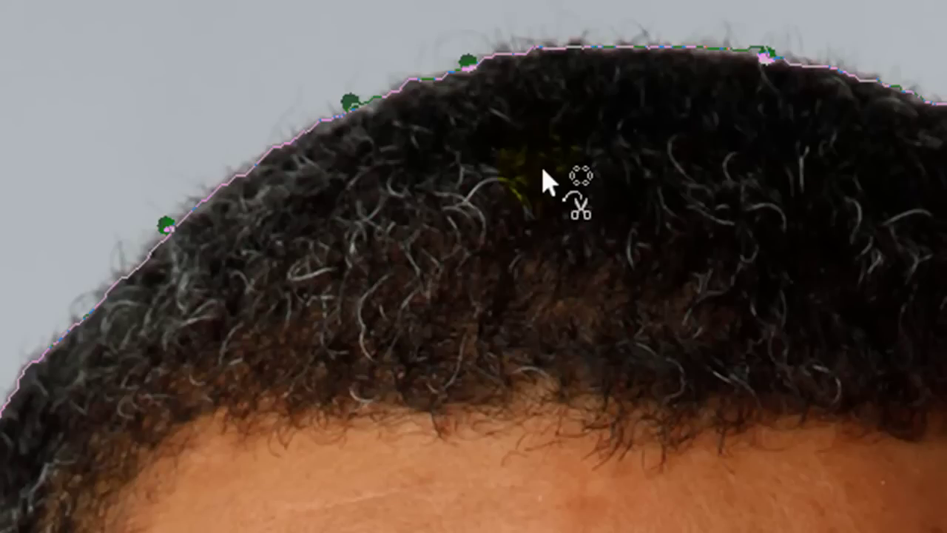
scroll(544, 189, down, 5)
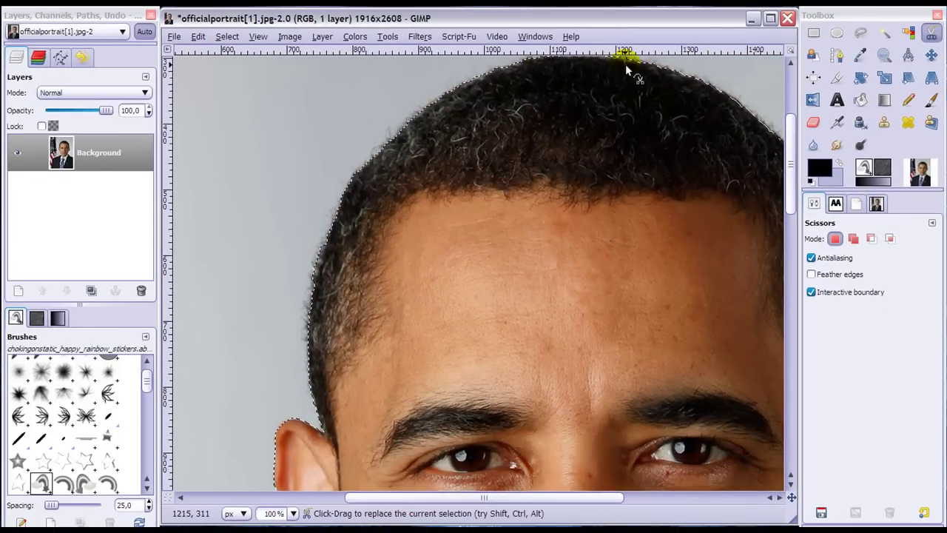
Zoom to 25%, add an alpha channel to the layer, and turn the outline into a selection
click(293, 513)
click(284, 477)
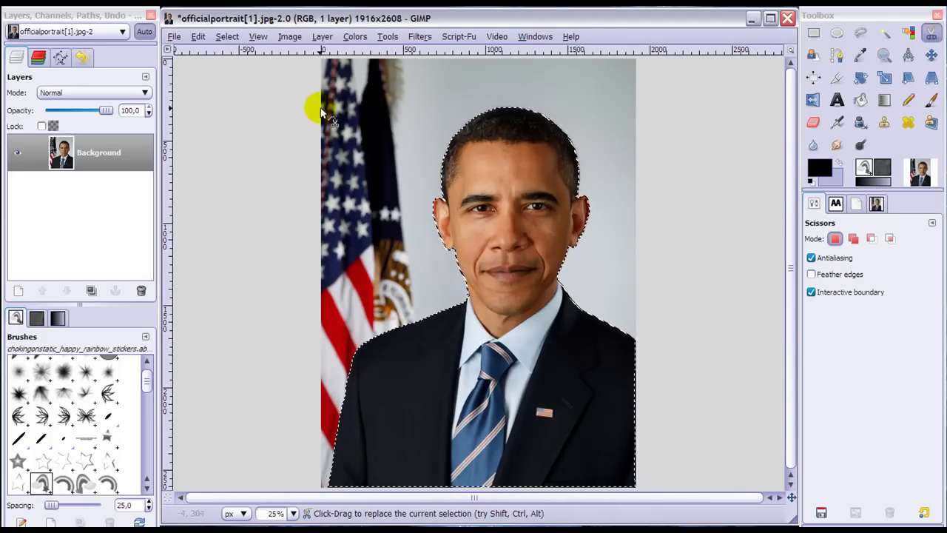
click(318, 36)
mouse_move(360, 182)
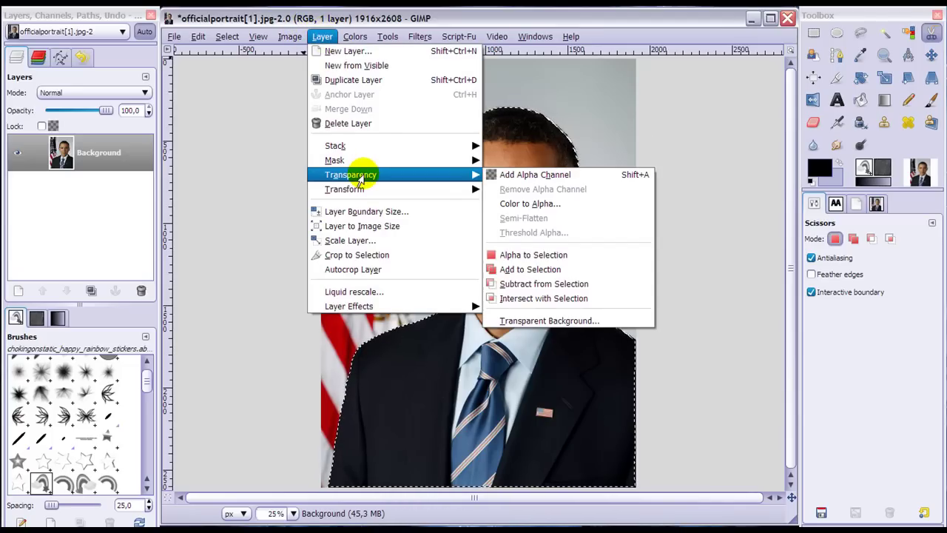
click(513, 175)
click(513, 178)
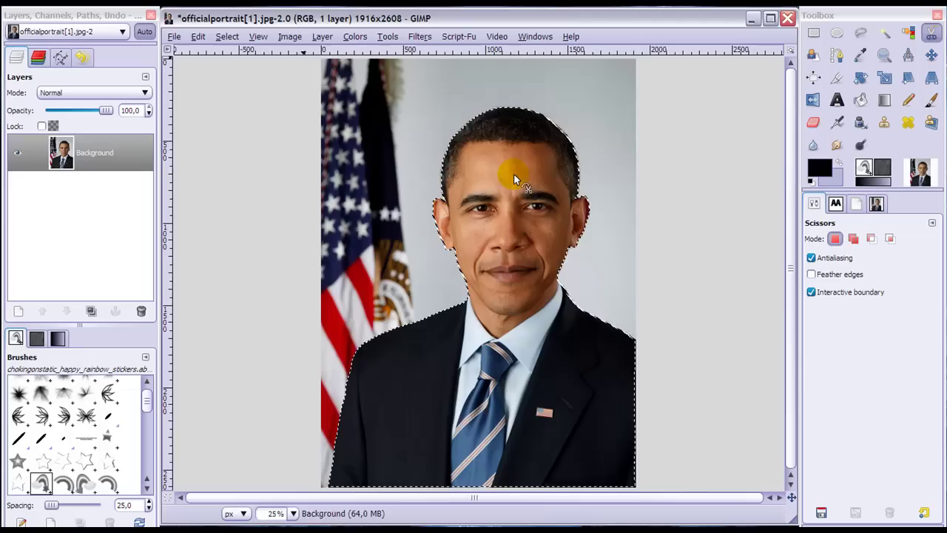
Invert the selection and delete the background, flag included, to transparency
click(222, 39)
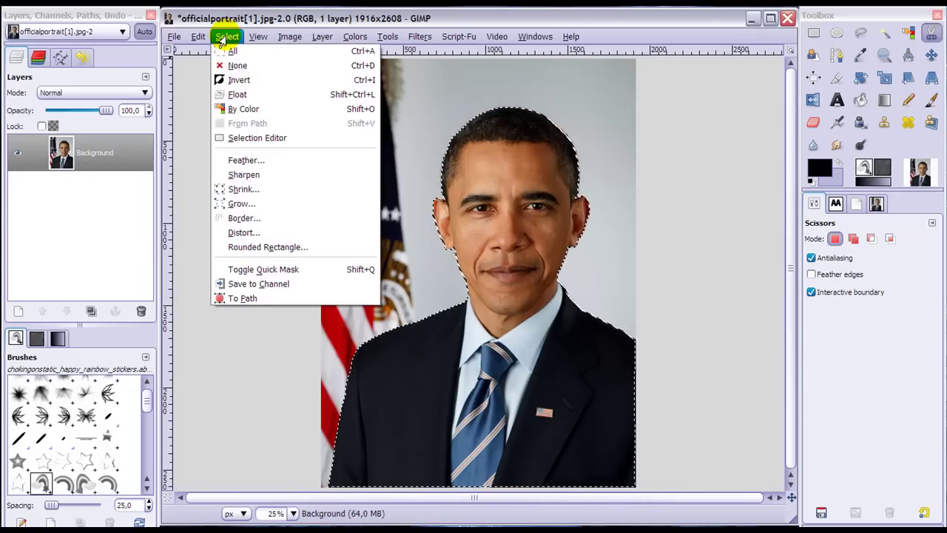
click(239, 79)
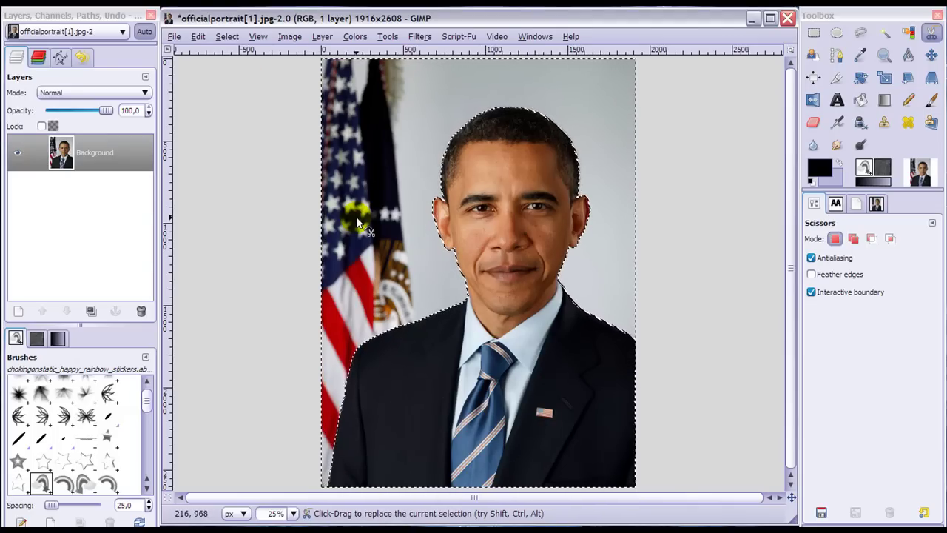
key(Delete)
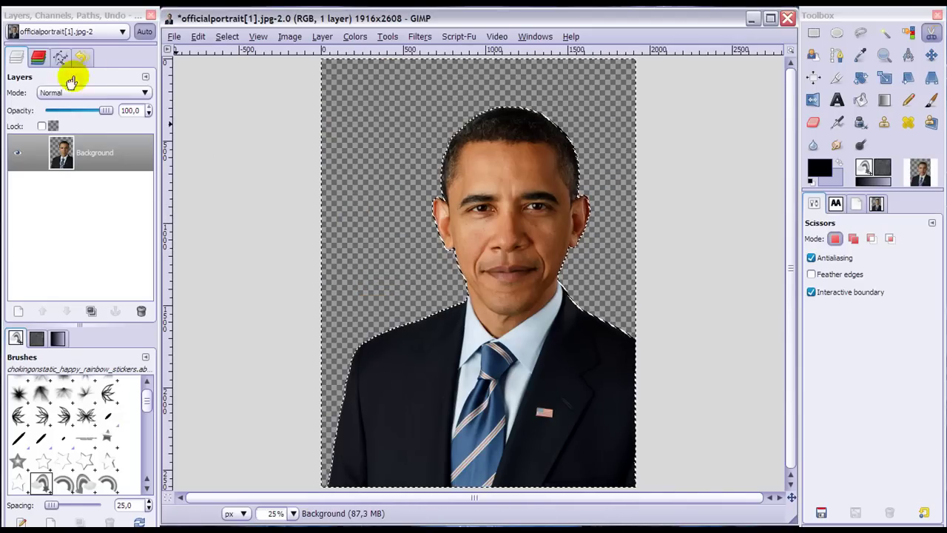
Deselect the cut-out figure with Select > None
click(226, 36)
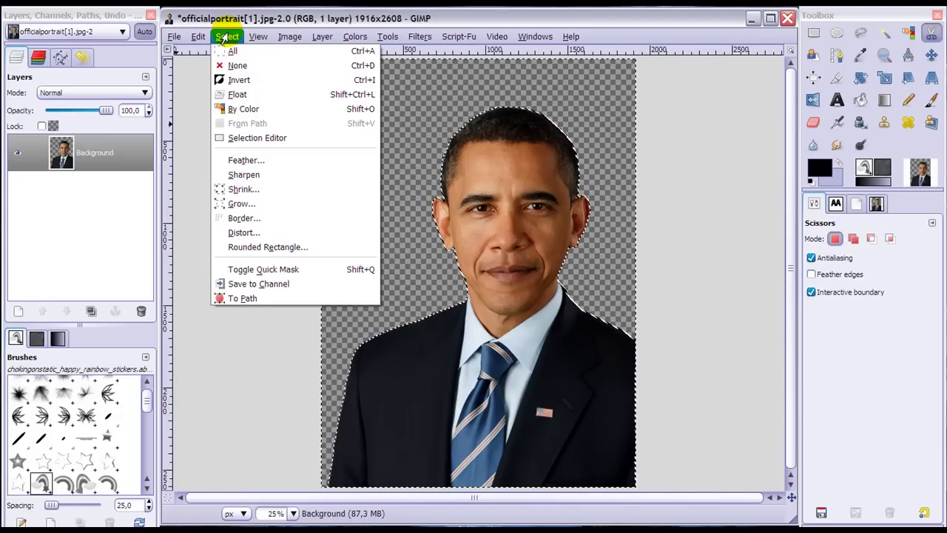
click(232, 69)
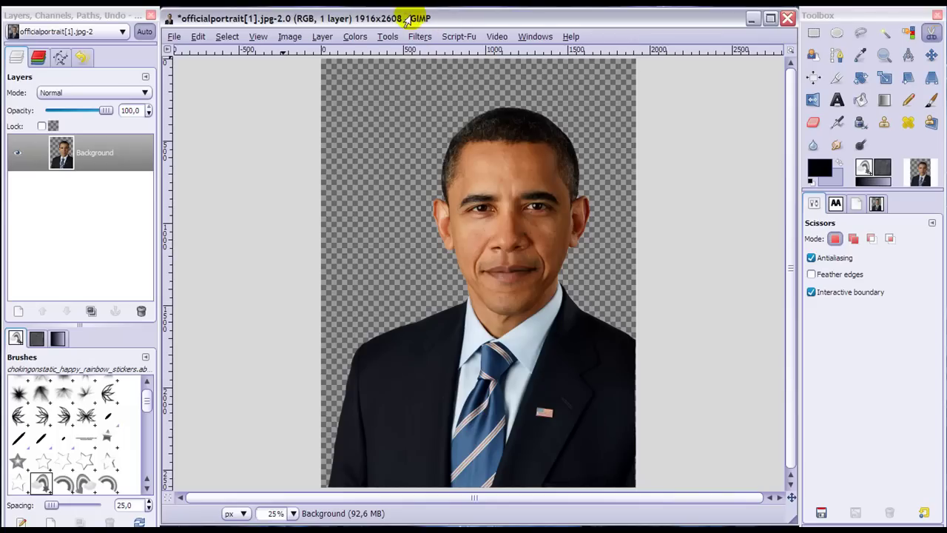
Scale the image to 750 px wide, letting the height follow to 1021 px
click(287, 39)
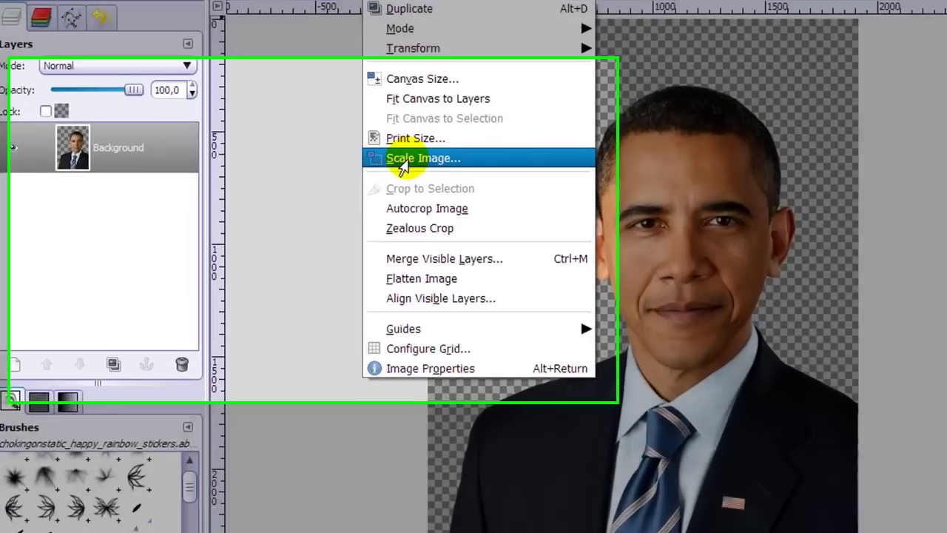
click(318, 160)
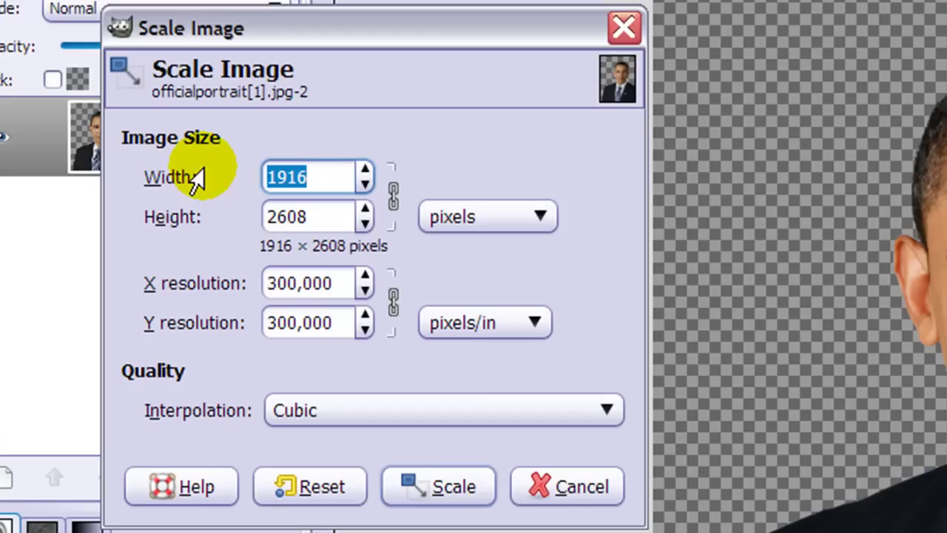
text(750)
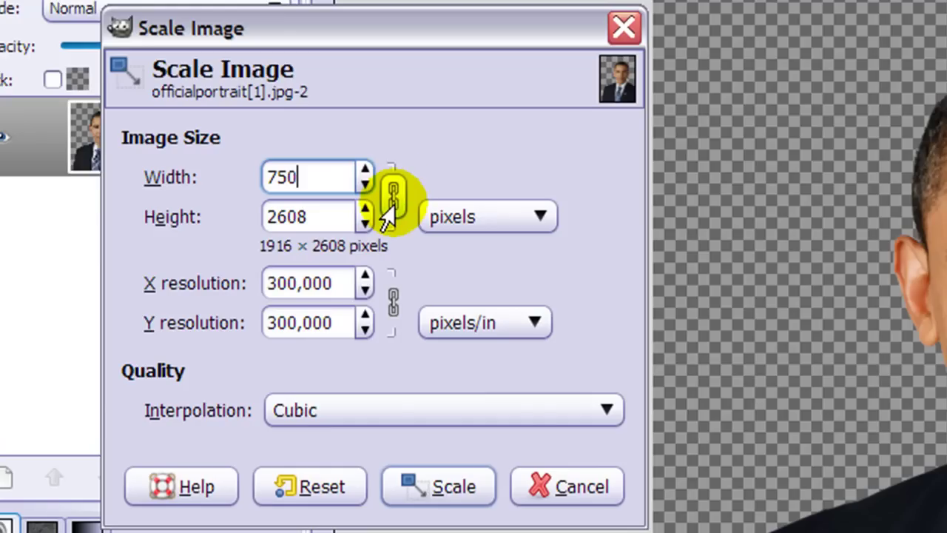
click(296, 216)
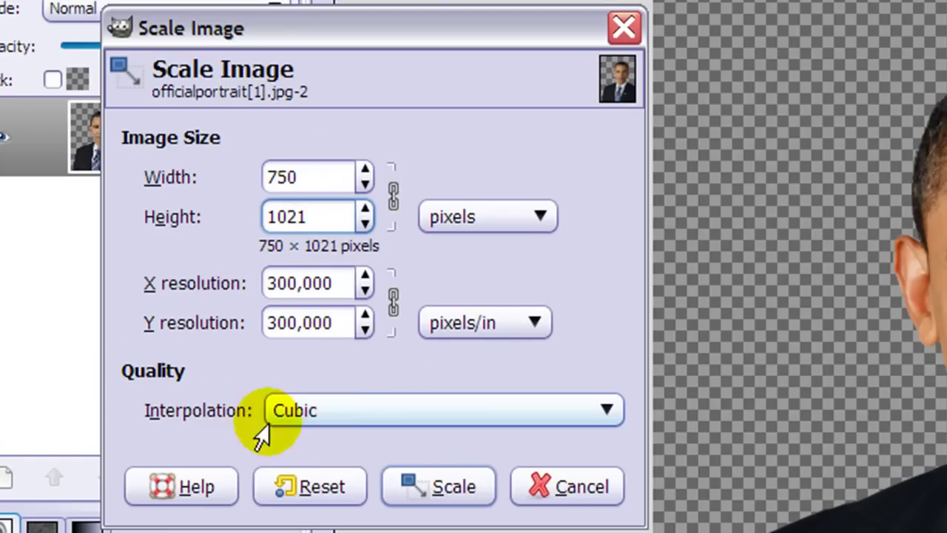
click(437, 486)
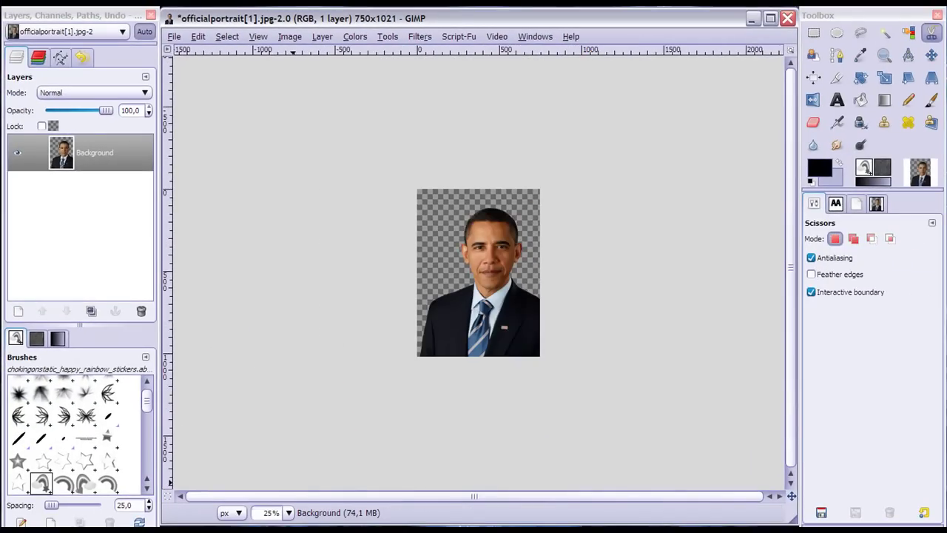
Inspect the 750×1021 cut-out at 100% zoom, then switch the view to 50%
click(277, 514)
click(272, 442)
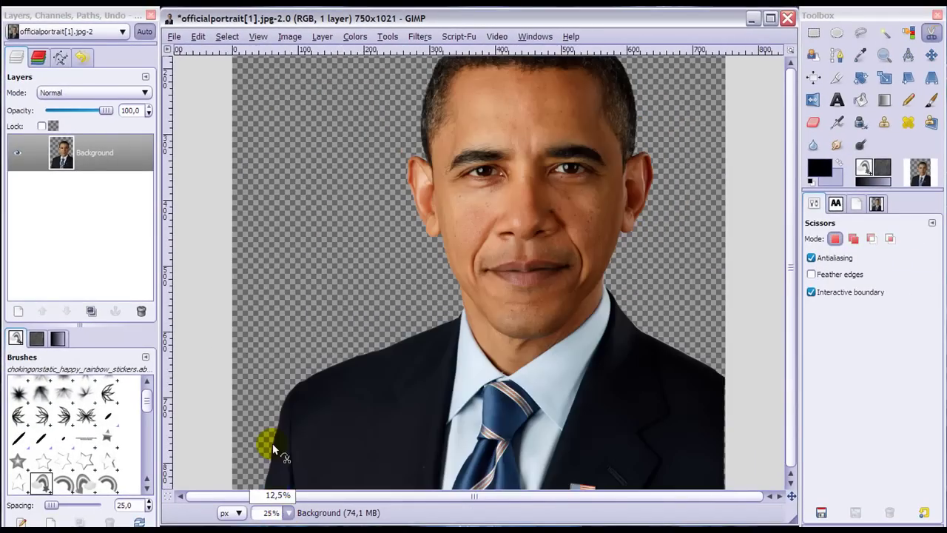
scroll(352, 272, down, 3)
scroll(353, 274, up, 6)
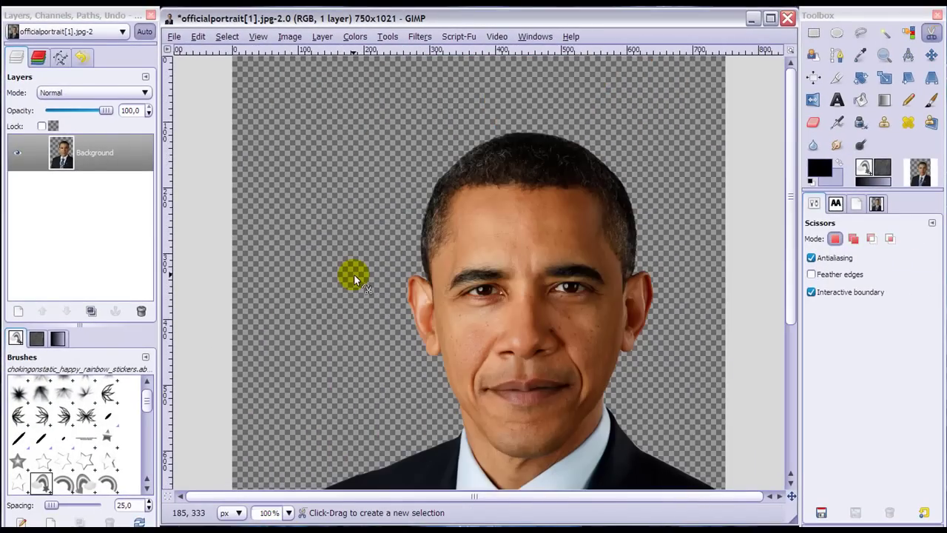
click(287, 512)
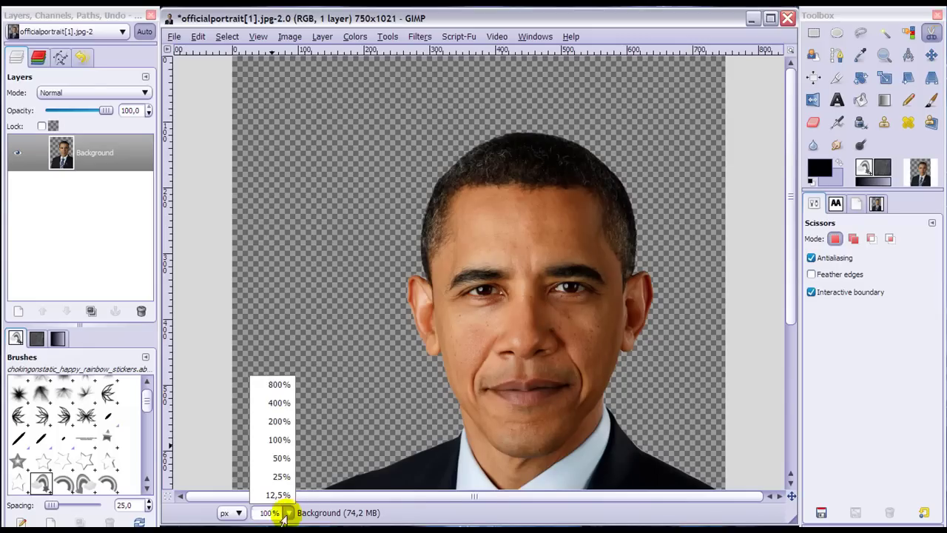
click(281, 457)
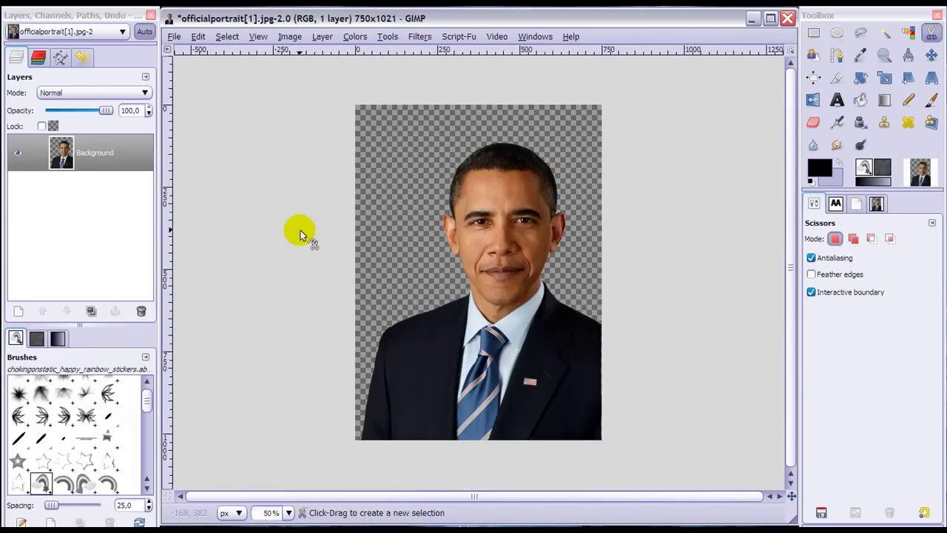